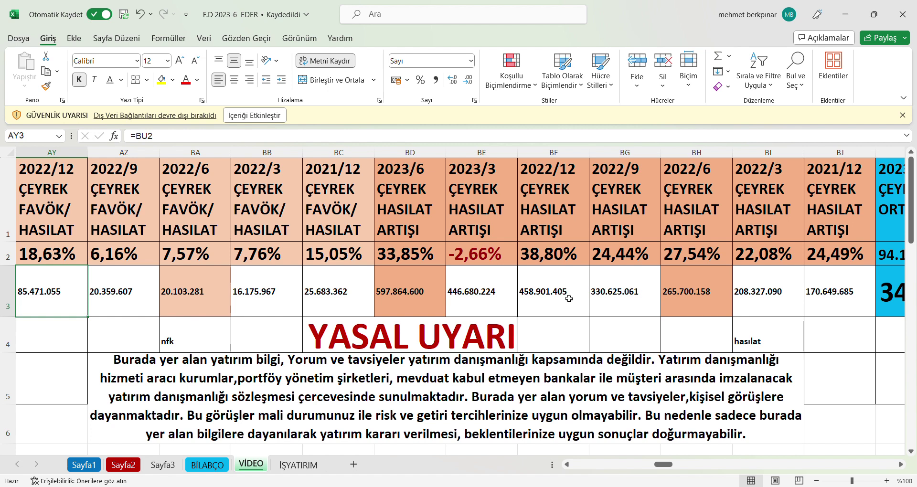
# Check the 2023/6 revenue figure under HASILAT ARTIŞI and bring the quarterly FAVÖK/HASILAT ratios into view
pyautogui.click(407, 292)
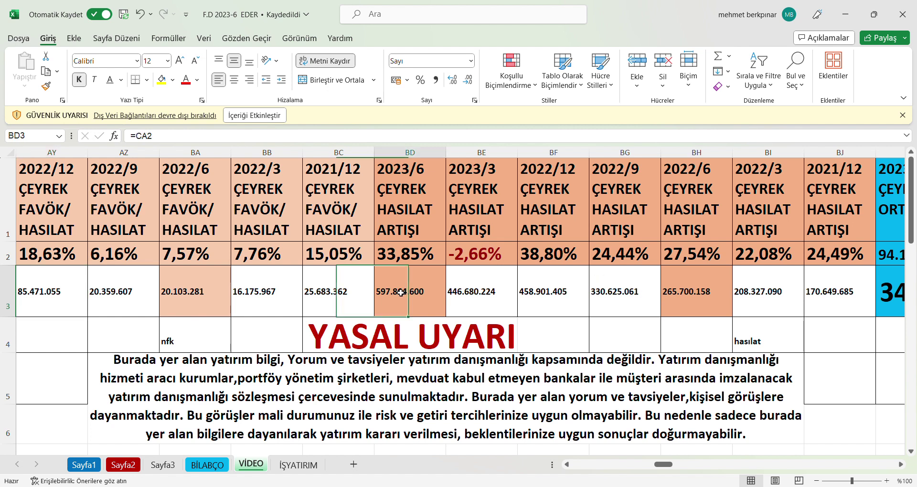
pyautogui.click(82, 301)
pyautogui.press('Left')
pyautogui.press('Left')
pyautogui.press('Left')
pyautogui.press('Left')
pyautogui.press('Left')
pyautogui.press('Left')
pyautogui.press('Left')
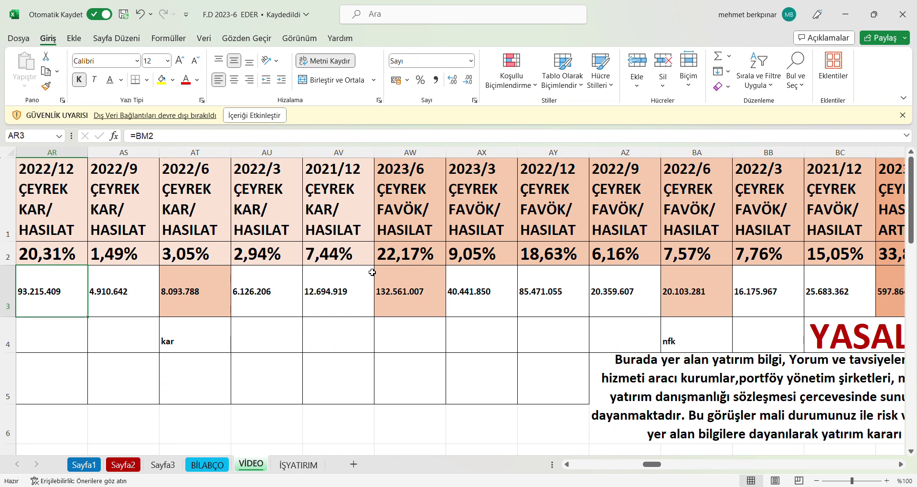
# Check the 2023/6 figure under FAVÖK/HASILAT and bring the full set of quarterly KAR/HASILAT ratios into view
pyautogui.click(434, 302)
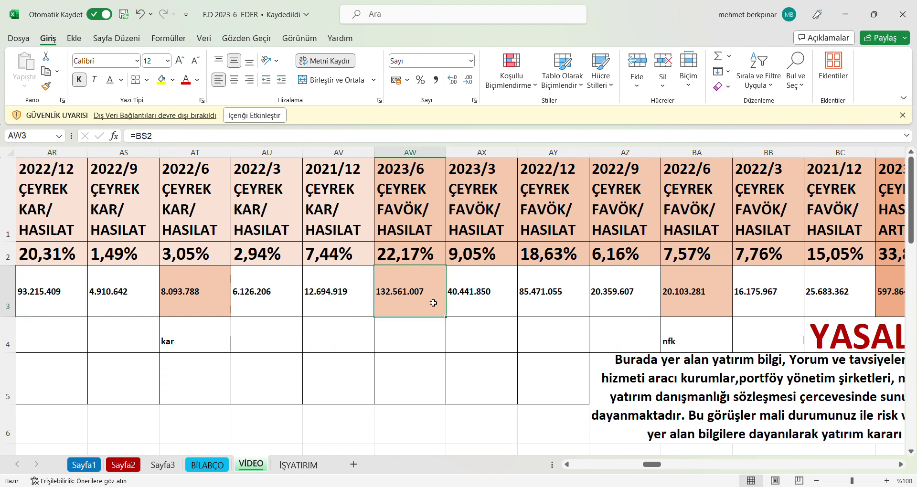
pyautogui.press('Left')
pyautogui.press('Left')
pyautogui.press('Left')
pyautogui.press('Left')
pyautogui.press('Left')
pyautogui.press('Left')
pyautogui.press('Left')
pyautogui.press('Left')
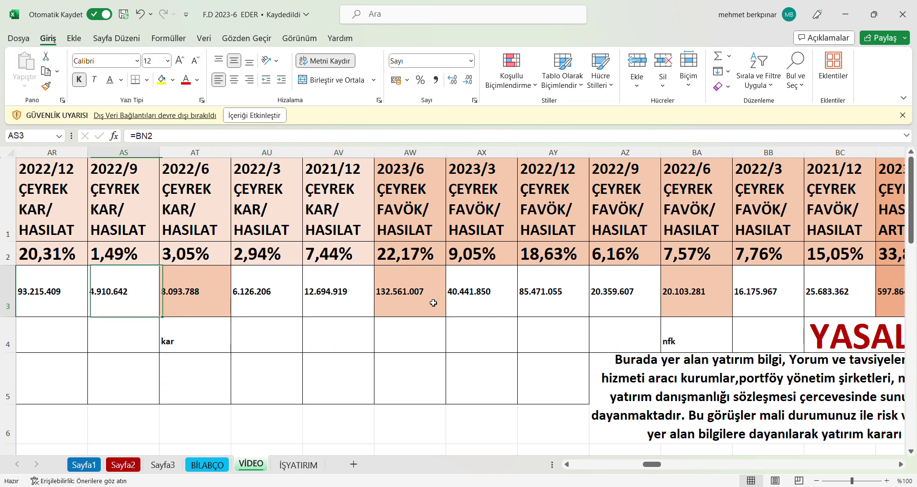
pyautogui.press('Left')
pyautogui.press('Left')
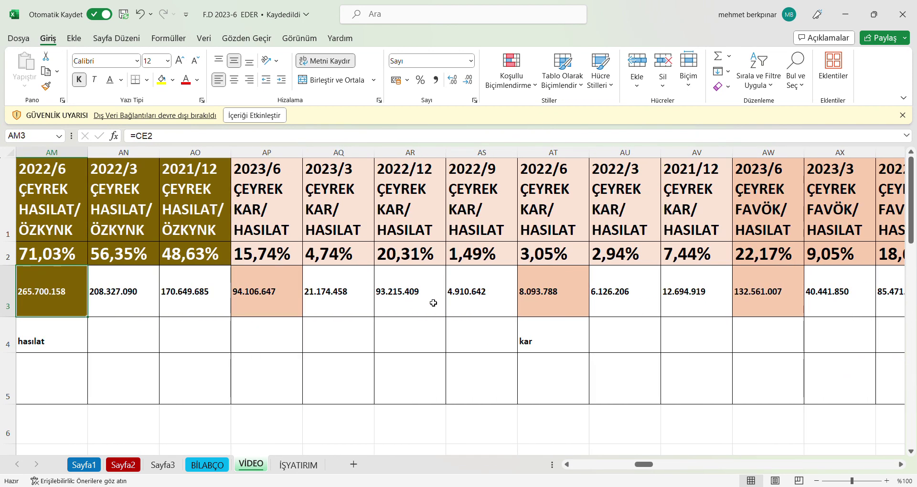
pyautogui.press('Left')
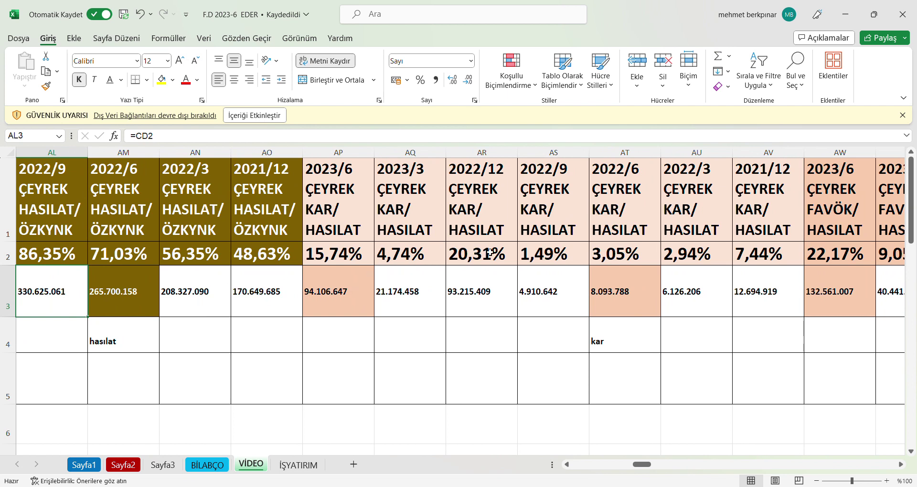
# Check the 2023/6 profit figure under KAR/HASILAT and bring the quarterly HASILAT/ÖZKYNK ratios into view
pyautogui.click(354, 293)
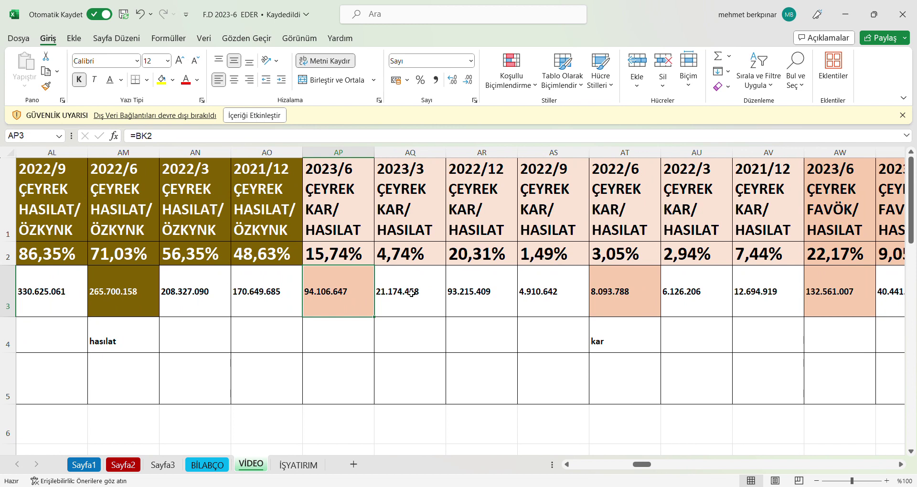
pyautogui.press('Left')
pyautogui.press('Left')
pyautogui.press('Left')
pyautogui.press('Left')
pyautogui.press('Left')
pyautogui.press('Left')
pyautogui.press('Left')
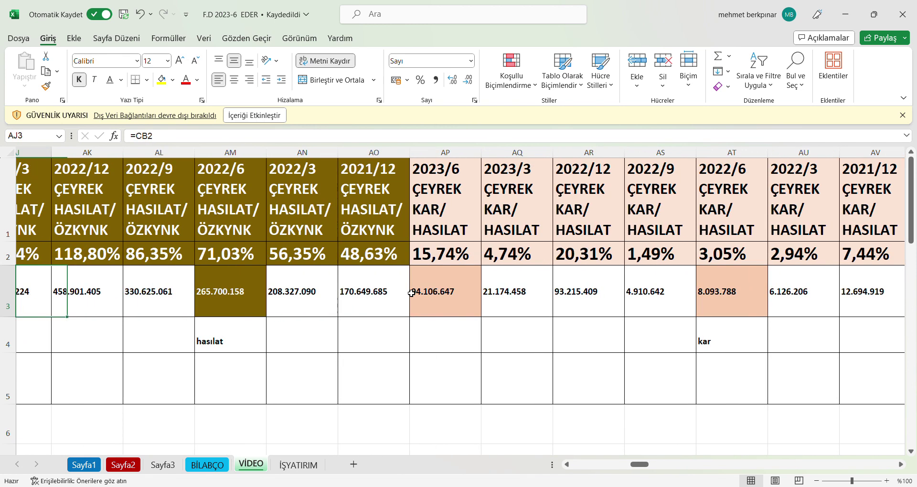
pyautogui.press('Left')
pyautogui.press('Left')
pyautogui.press('Left')
pyautogui.press('Left')
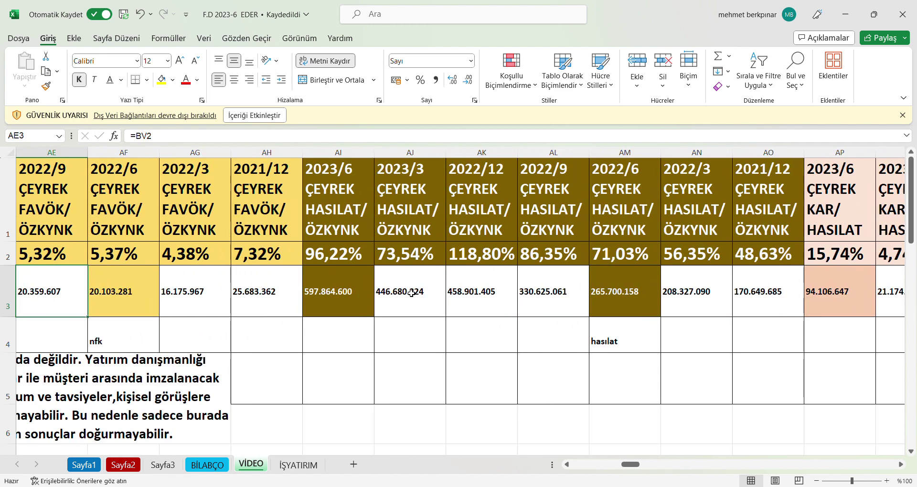
pyautogui.press('Left')
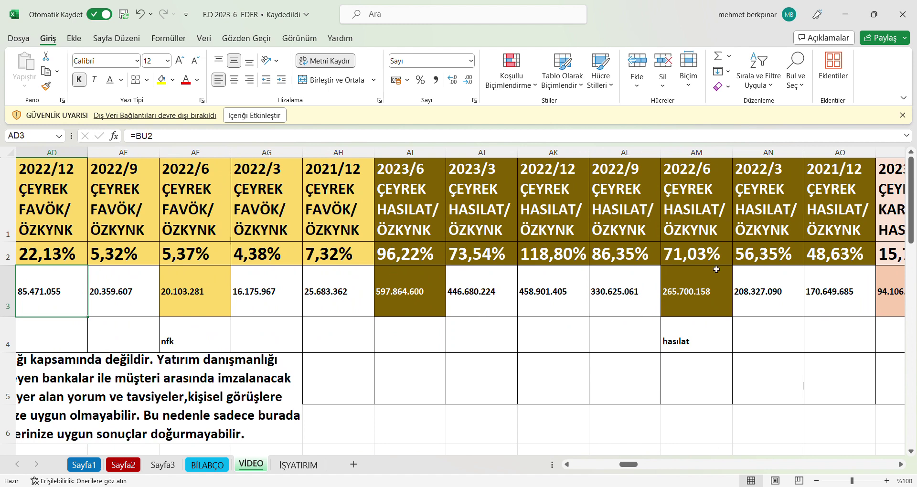
# Check the 2023/6 revenue figure under HASILAT/ÖZKYNK and bring the quarterly FAVÖK/ÖZKYNK ratios into view
pyautogui.click(438, 284)
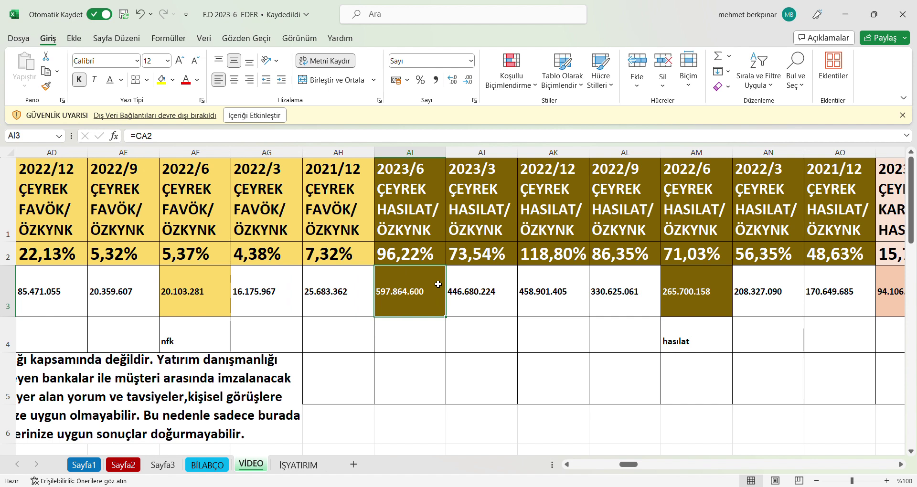
pyautogui.press('Left')
pyautogui.press('Left')
pyautogui.press('Left')
pyautogui.press('Left')
pyautogui.press('Left')
pyautogui.press('Left')
pyautogui.press('Left')
pyautogui.press('Left')
pyautogui.press('Left')
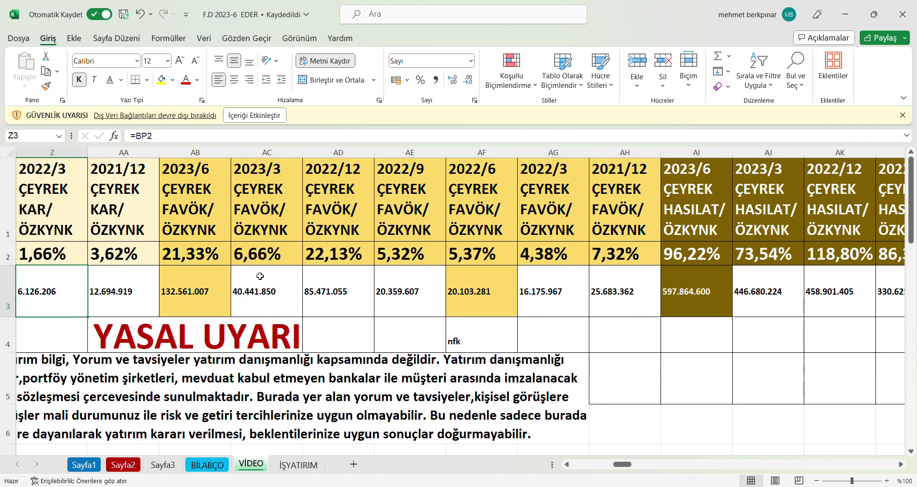
# Check the 2023/6 figure under FAVÖK/ÖZKYNK and show all quarterly KAR/ÖZKYNK ratios from 2023/6 to 2021/12
pyautogui.click(193, 278)
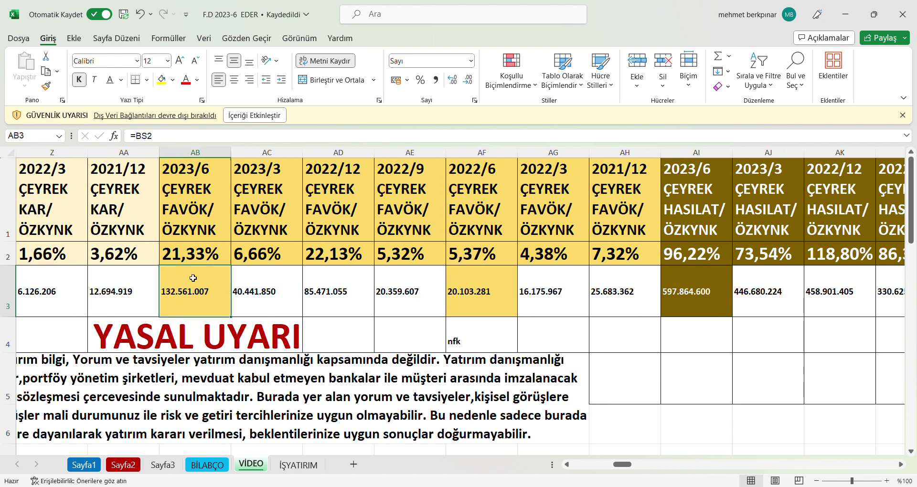
pyautogui.press('Left')
pyautogui.press('Left')
pyautogui.press('Left')
pyautogui.press('Left')
pyautogui.press('Left')
pyautogui.press('Left')
pyautogui.press('Left')
pyautogui.press('Left')
pyautogui.press('Left')
pyautogui.press('Left')
pyautogui.press('Left')
pyautogui.press('Left')
pyautogui.press('Left')
pyautogui.press('Left')
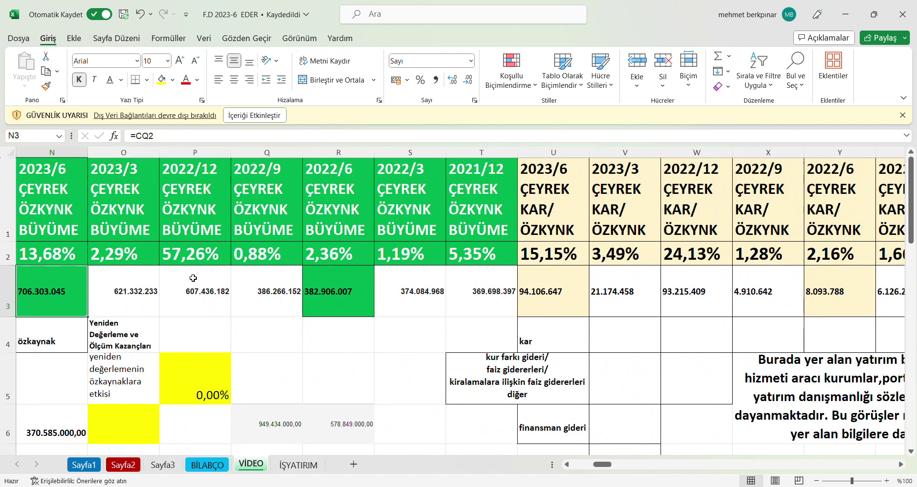
pyautogui.press('Right')
pyautogui.press('Right')
pyautogui.press('Right')
pyautogui.press('Right')
pyautogui.press('Right')
pyautogui.press('Right')
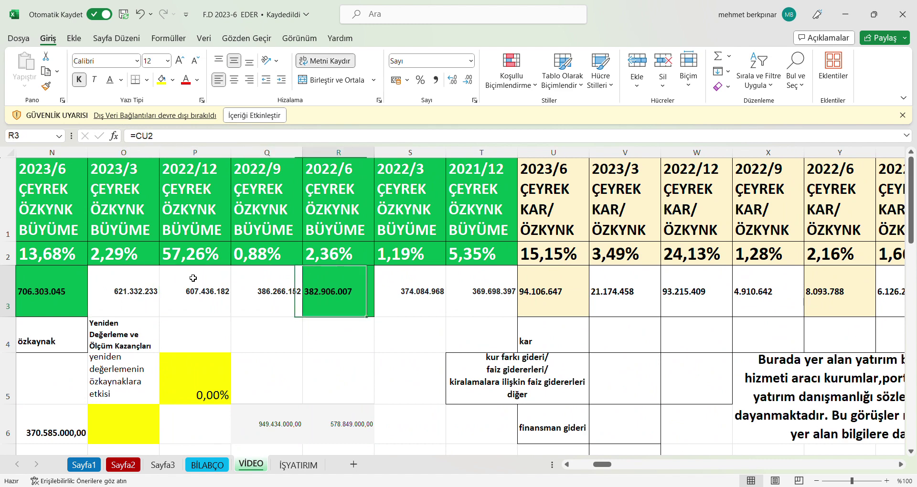
pyautogui.press('Right')
pyautogui.press('Right')
pyautogui.press('Right')
pyautogui.press('Right')
pyautogui.press('Right')
pyautogui.press('Right')
pyautogui.press('Right')
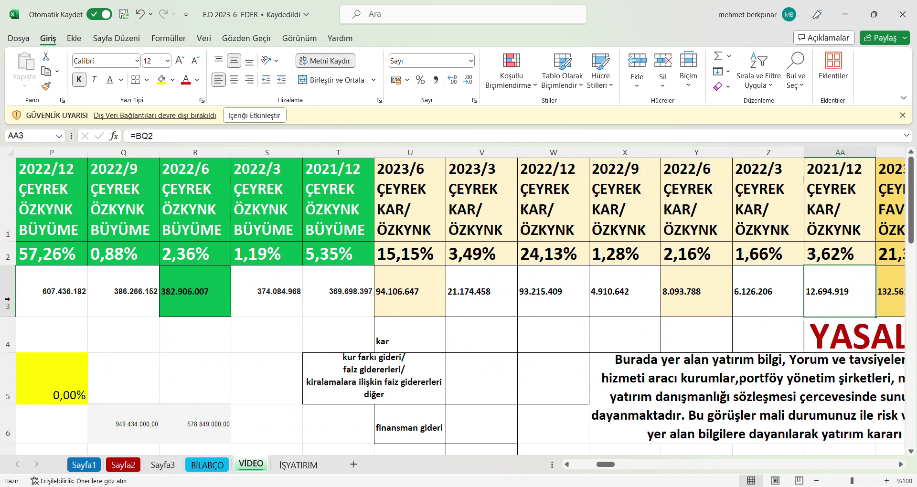
# Show the quarterly equity growth columns (ÇEYREK ÖZKYNK BÜYÜME) from 2023/6 to 2021/12 for review
pyautogui.click(57, 309)
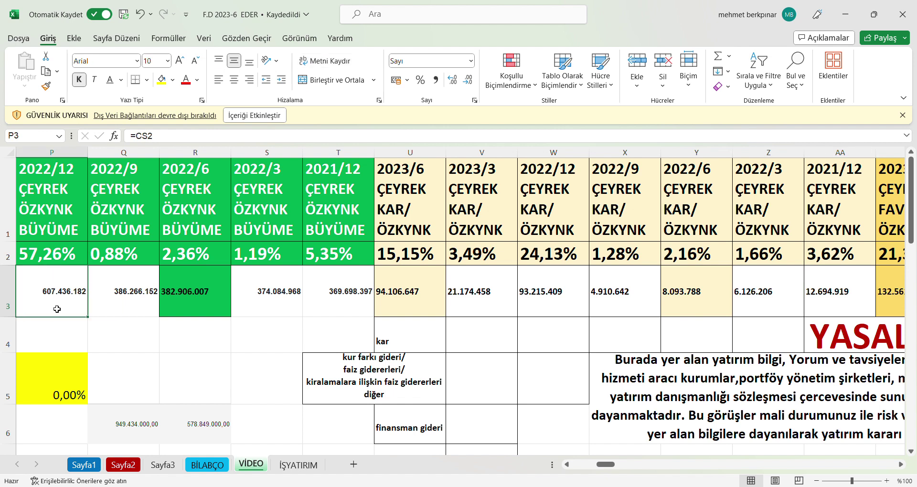
pyautogui.press('Left')
pyautogui.press('Left')
pyautogui.press('Left')
pyautogui.press('Left')
pyautogui.press('Left')
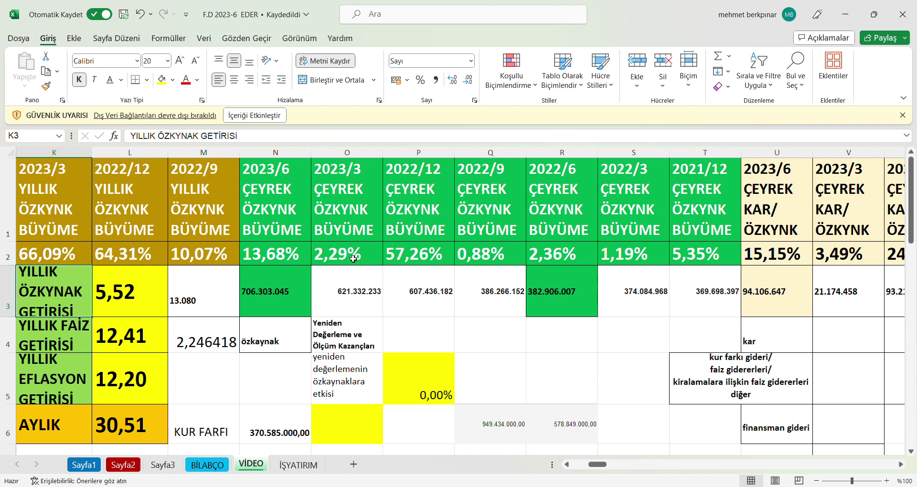
# Check the 2023/6 equity figure and bring the annual equity growth, book value and valuation summary starting at column B into view
pyautogui.click(285, 295)
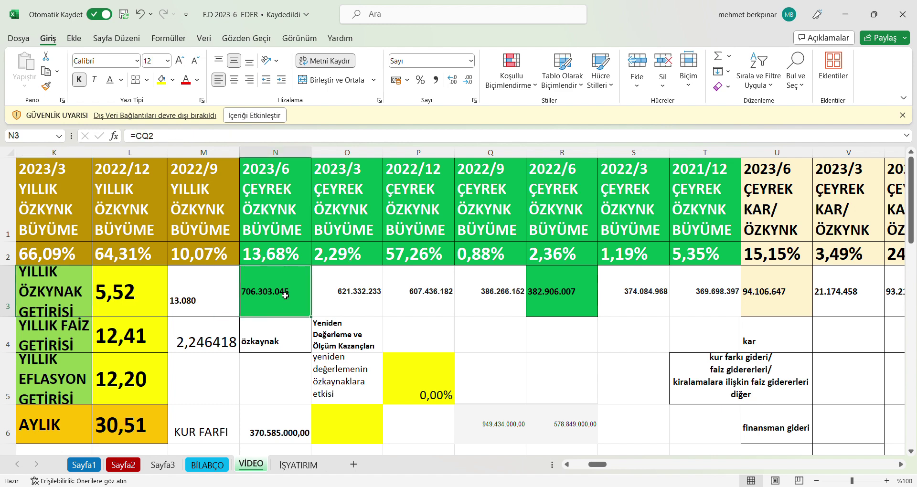
pyautogui.press('Left')
pyautogui.press('Left')
pyautogui.press('Left')
pyautogui.press('Left')
pyautogui.press('Left')
pyautogui.press('Left')
pyautogui.press('Left')
pyautogui.press('Left')
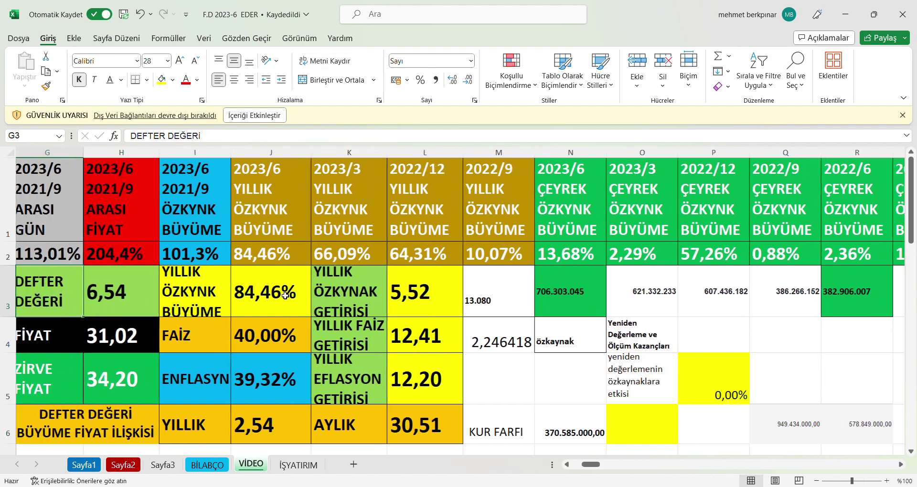
pyautogui.press('Left')
pyautogui.press('Left')
pyautogui.press('Left')
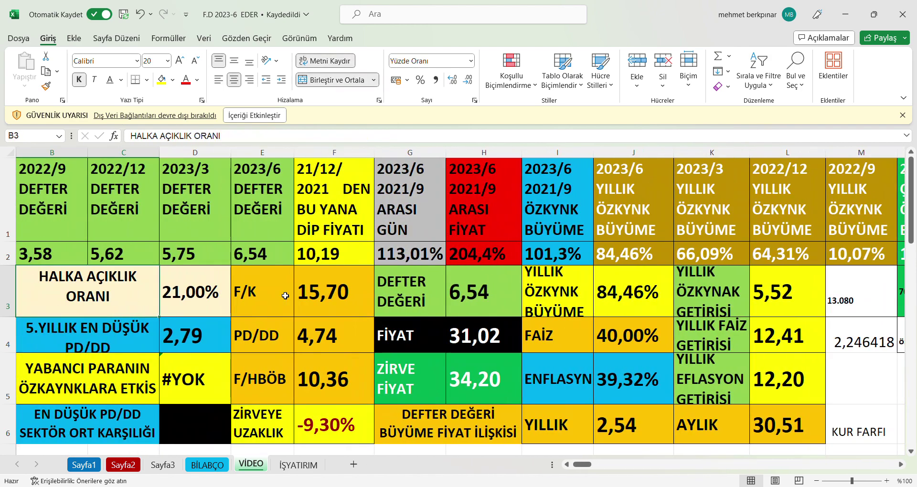